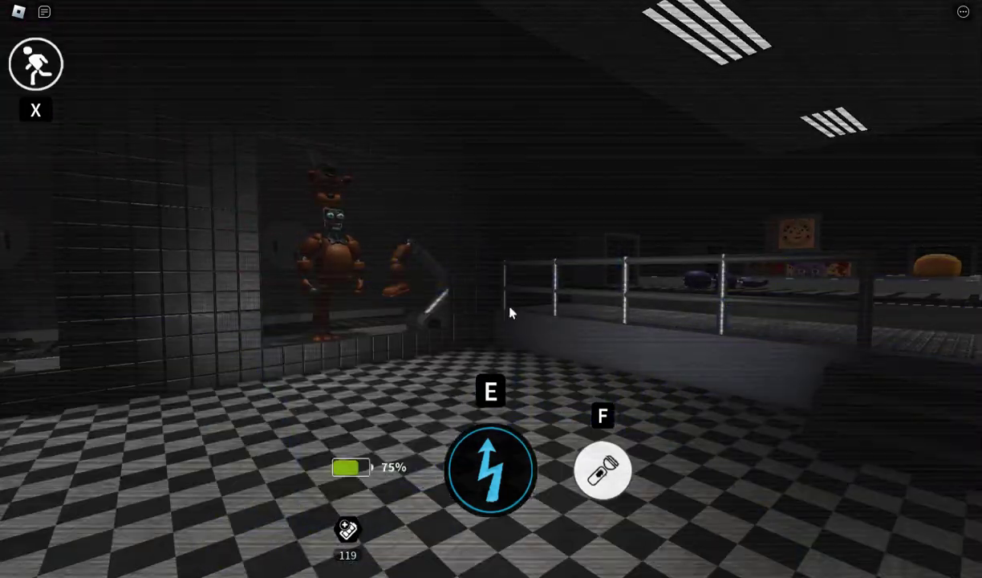
# Sweep the room with the flashlight, checking the endoskeleton closet and Fazbear crates for the animatronic
pyautogui.moveTo(511, 313); pyautogui.dragTo(511, 313)
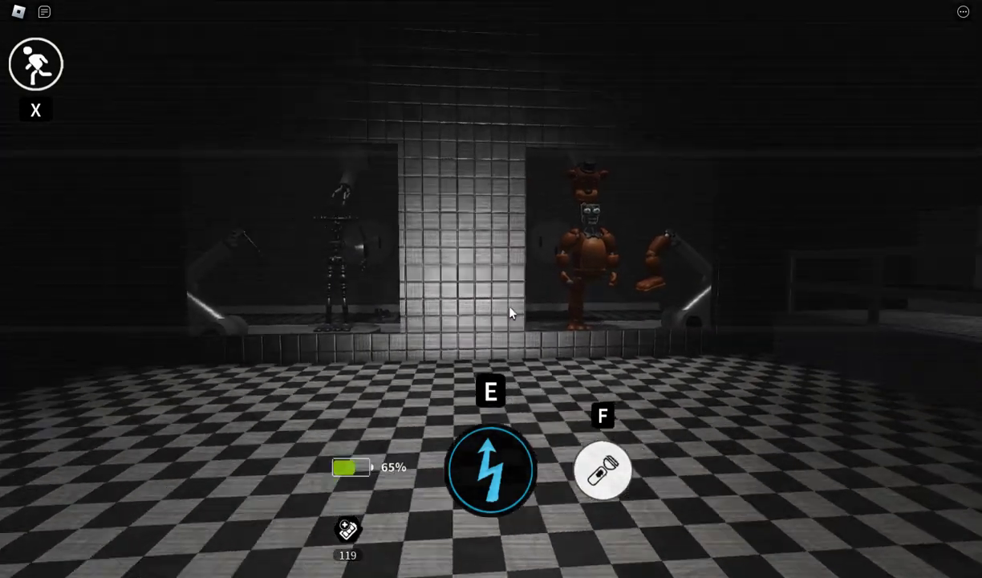
pyautogui.moveTo(511, 313); pyautogui.dragTo(511, 313)
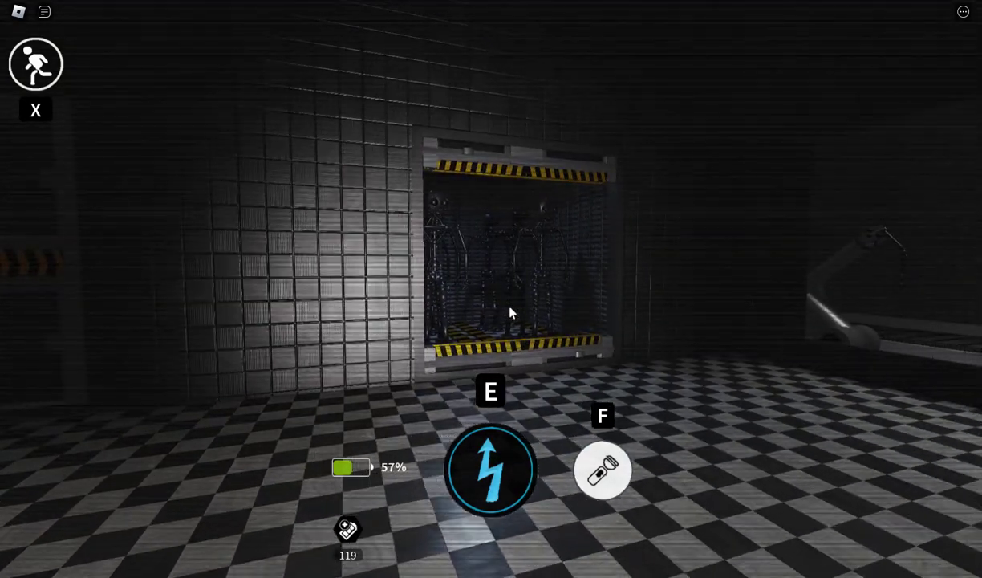
pyautogui.moveTo(511, 313); pyautogui.dragTo(511, 313)
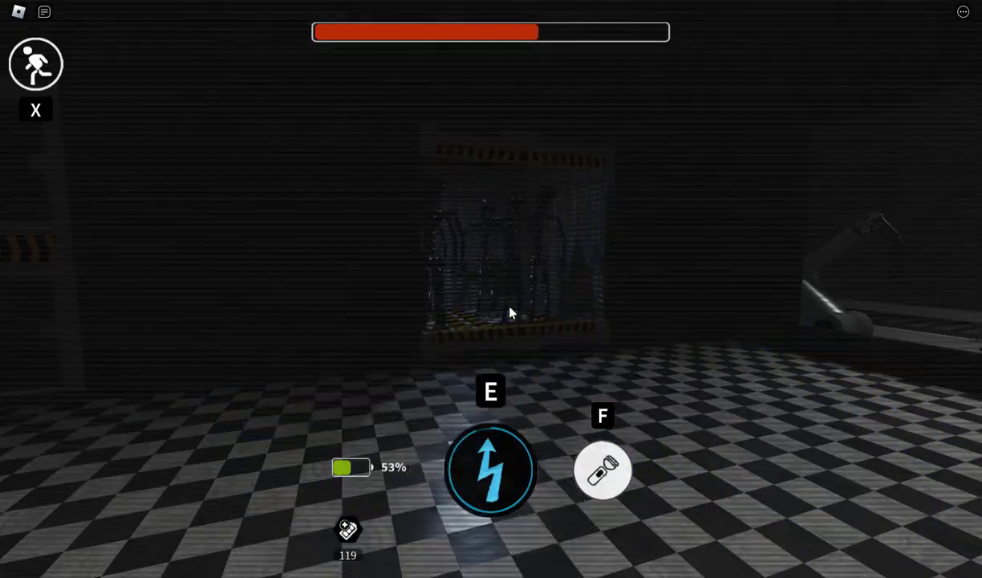
pyautogui.moveTo(511, 313); pyautogui.dragTo(511, 313)
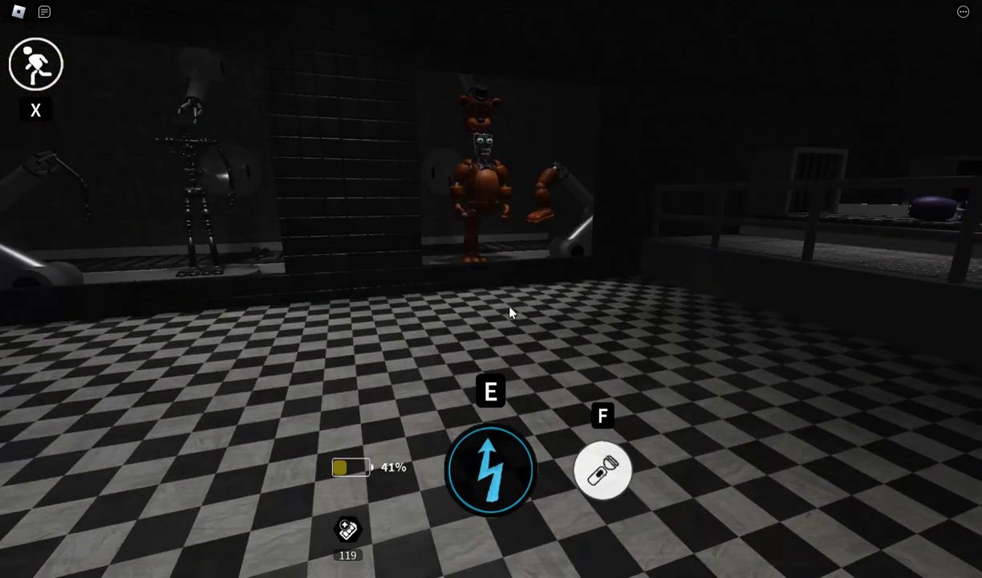
# Face the blue bunny up close and shock it to win the match
pyautogui.moveTo(511, 313); pyautogui.dragTo(511, 313)
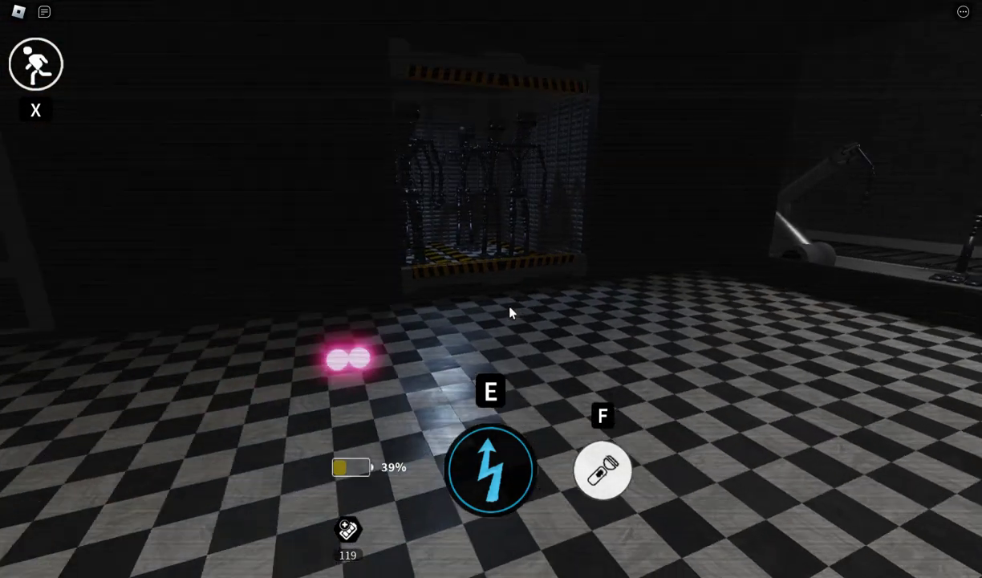
pyautogui.press('e')
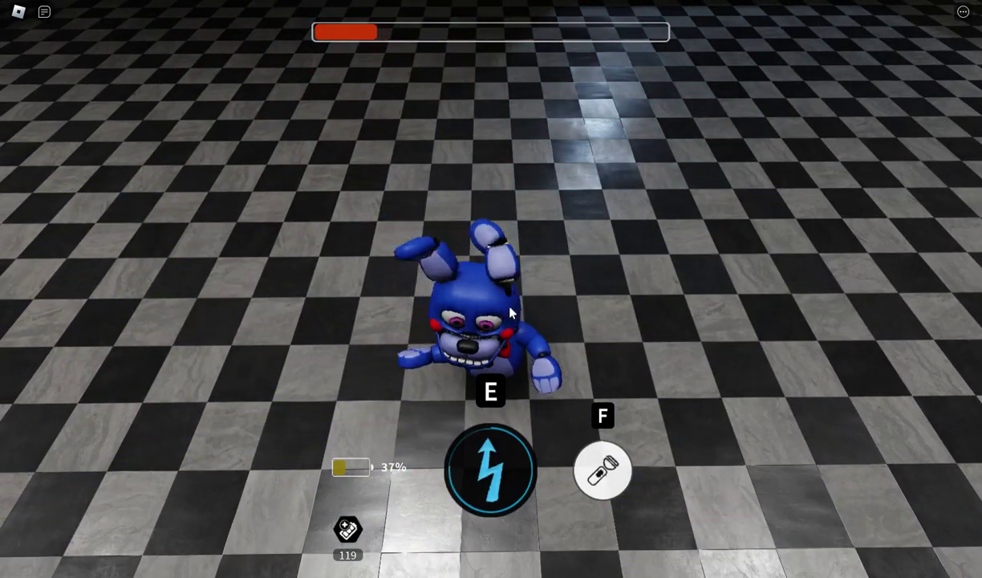
pyautogui.moveTo(511, 313); pyautogui.dragTo(511, 313)
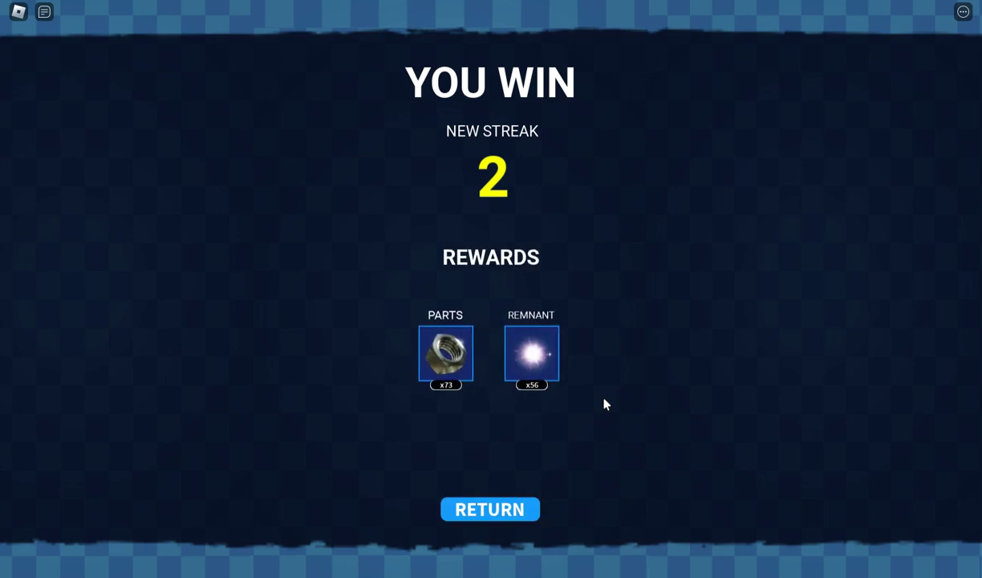
# Return to the map, check the DEVICES lure list, and open Funtime Freddy's encounter card
pyautogui.click(513, 509)
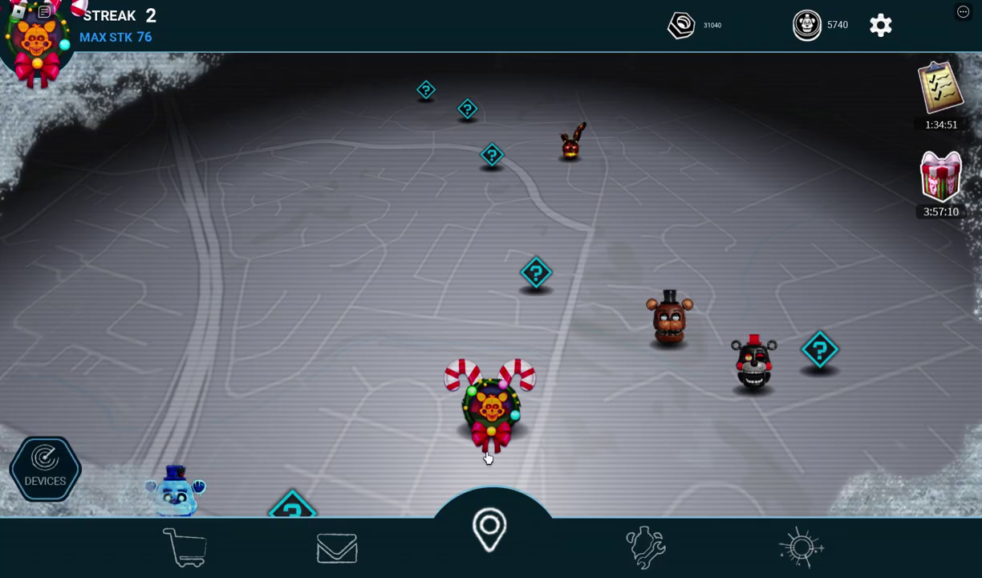
pyautogui.click(488, 457)
pyautogui.click(492, 458)
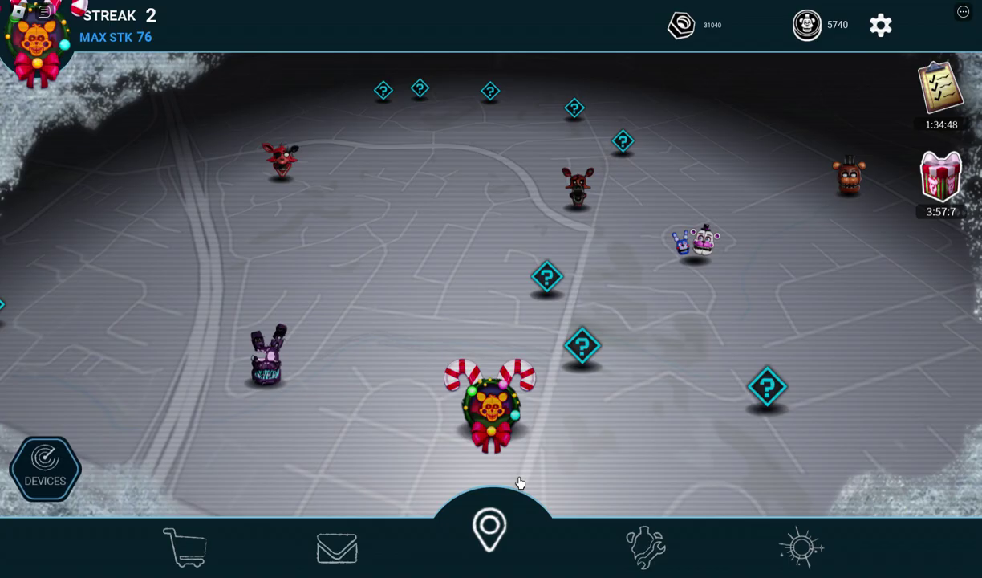
pyautogui.click(696, 241)
# Start the Funtime Freddy encounter, then open and close the Roblox pause menu
pyautogui.click(546, 429)
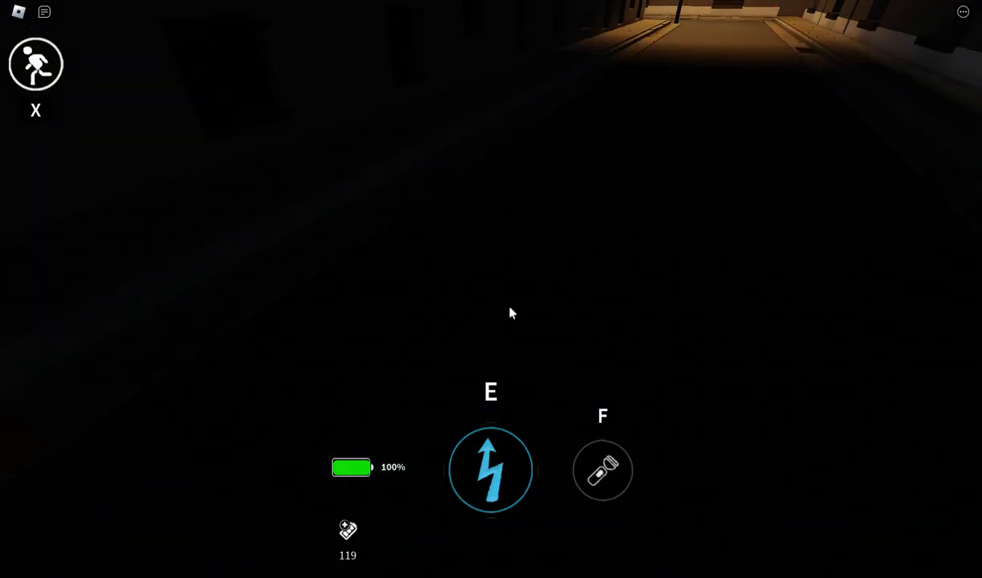
pyautogui.press('Escape')
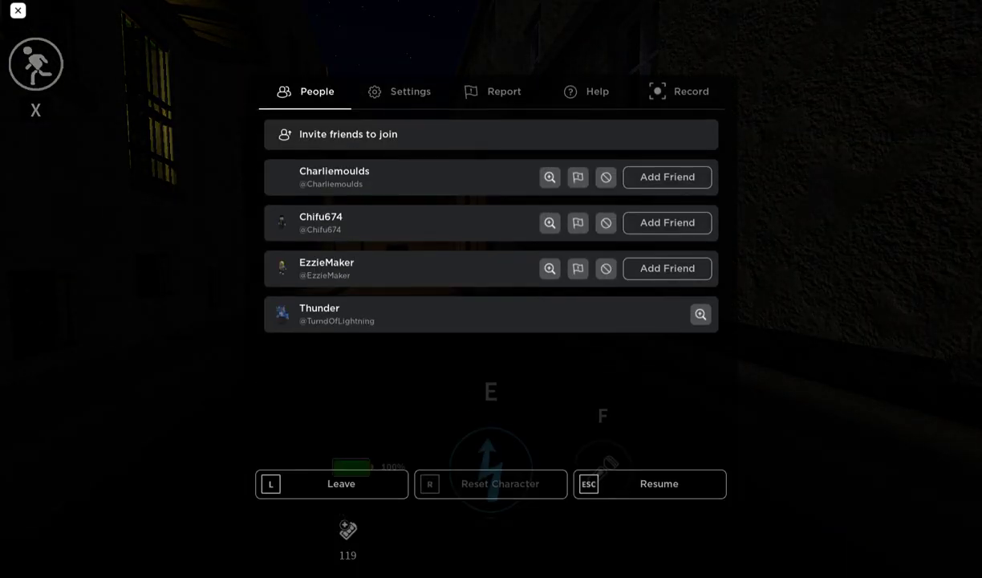
pyautogui.press('Escape')
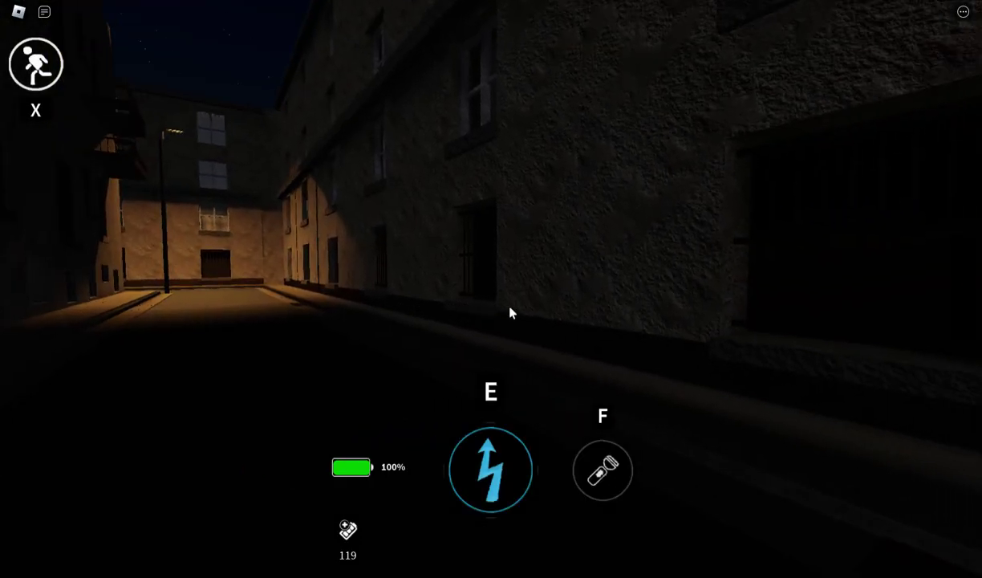
# Turn on the flashlight and walk down the dark street toward a door
pyautogui.press('f')
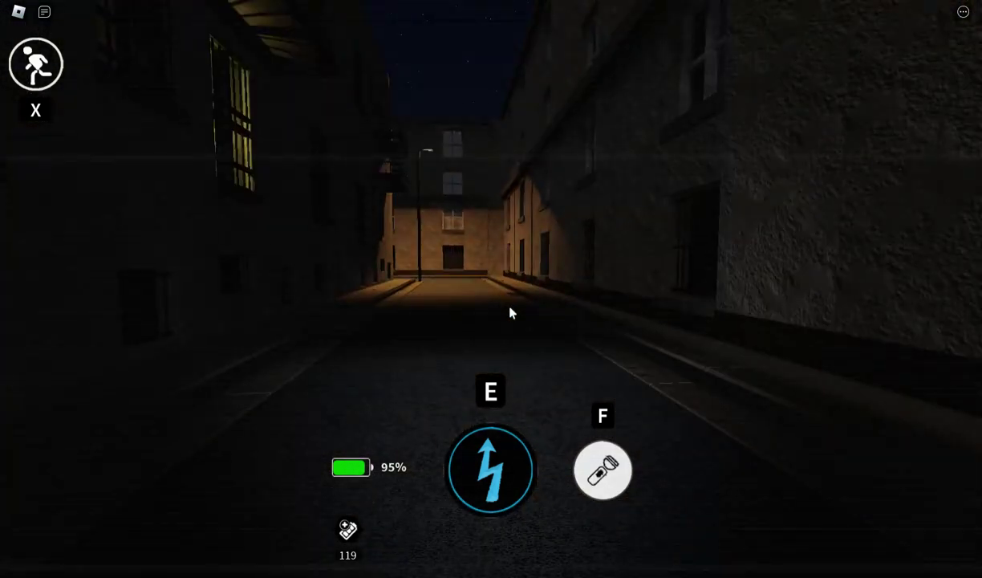
pyautogui.press('w')
pyautogui.press('w')
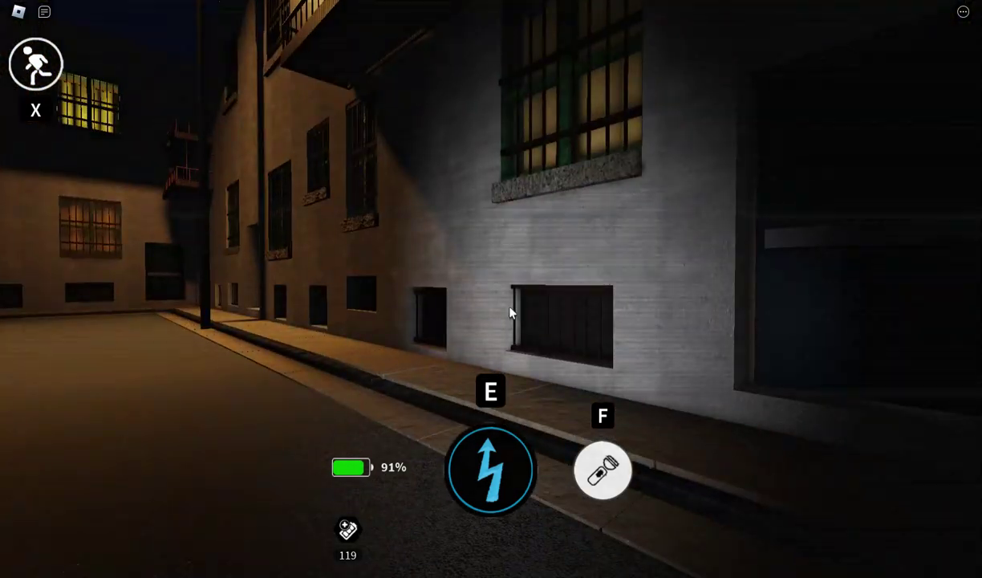
pyautogui.press('w')
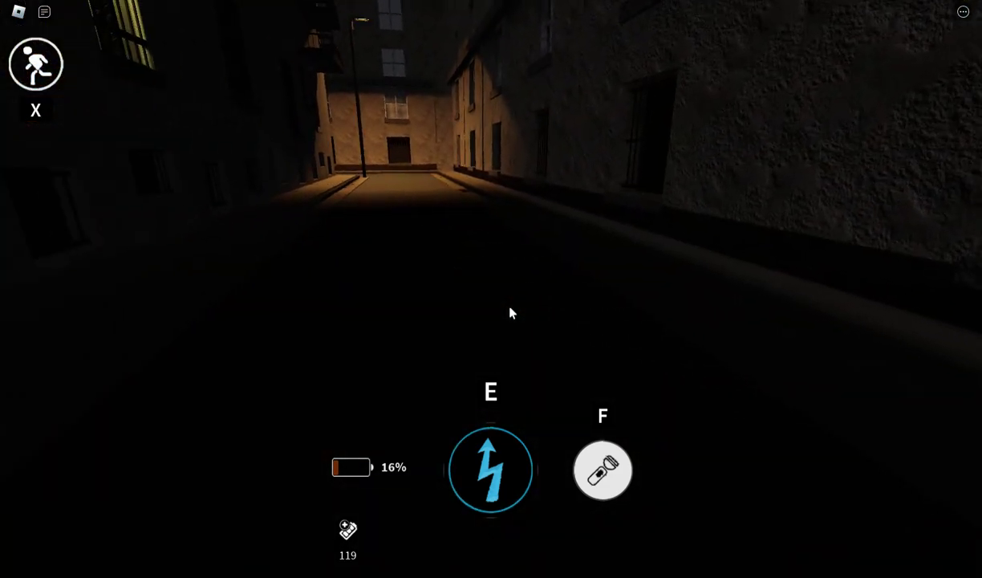
# Shock the bunny for streak 3, return to the map, and open Funtime Freddy's card
pyautogui.press('e')
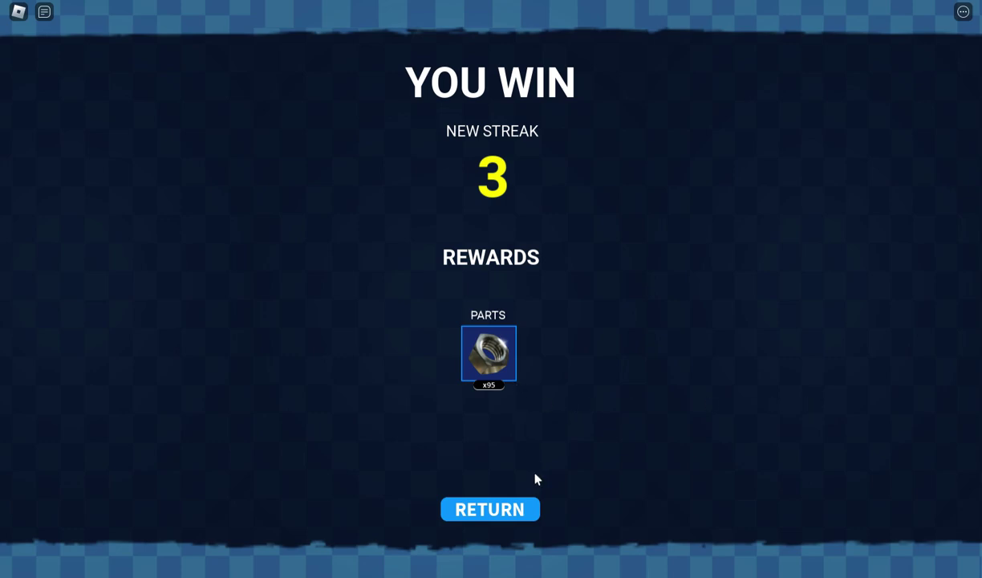
pyautogui.click(491, 509)
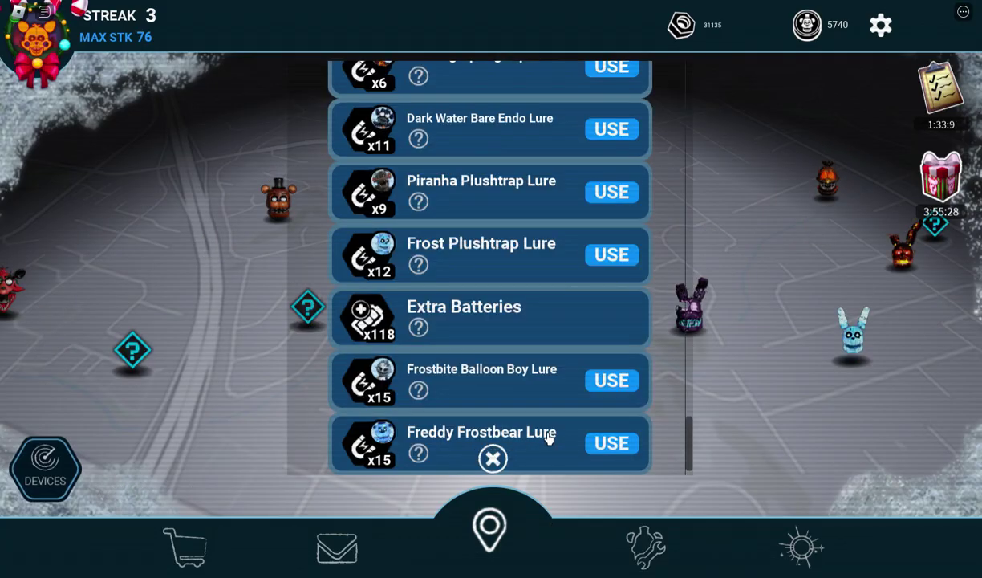
pyautogui.scroll(10, 578, 396)
pyautogui.scroll(10, 578, 396)
pyautogui.scroll(5, 578, 396)
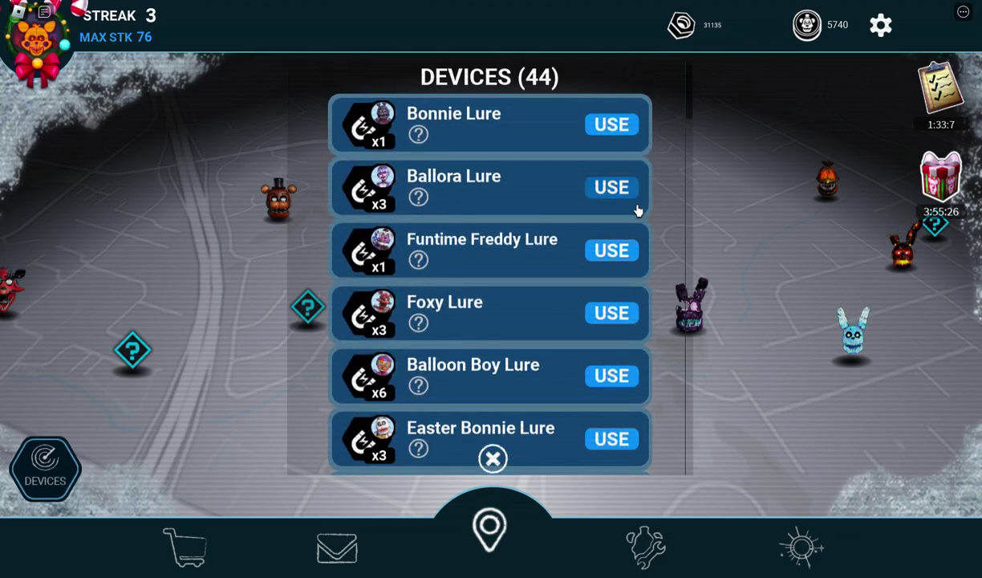
pyautogui.click(492, 459)
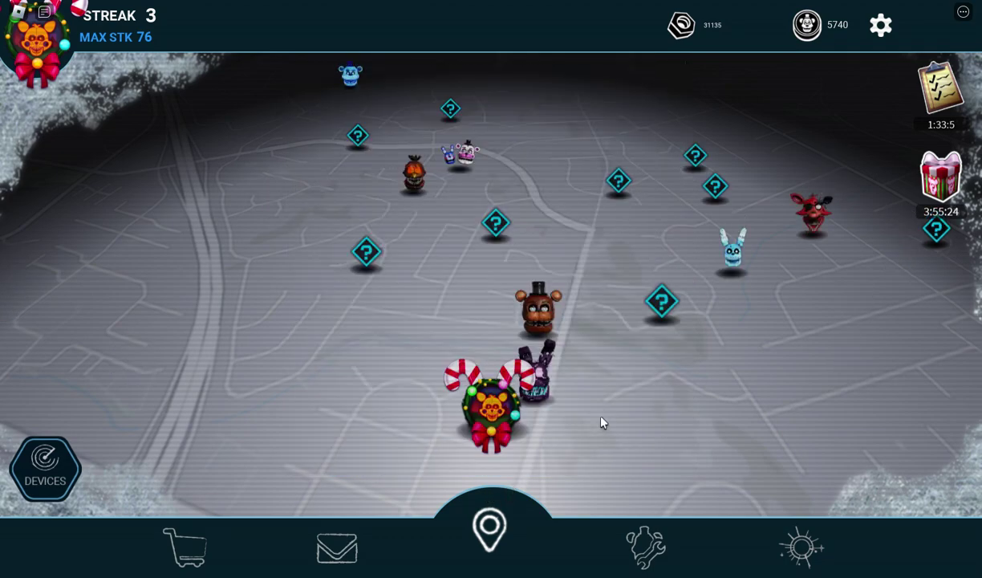
pyautogui.click(468, 154)
# Start the third Funtime Freddy encounter in the dark crate room
pyautogui.click(539, 429)
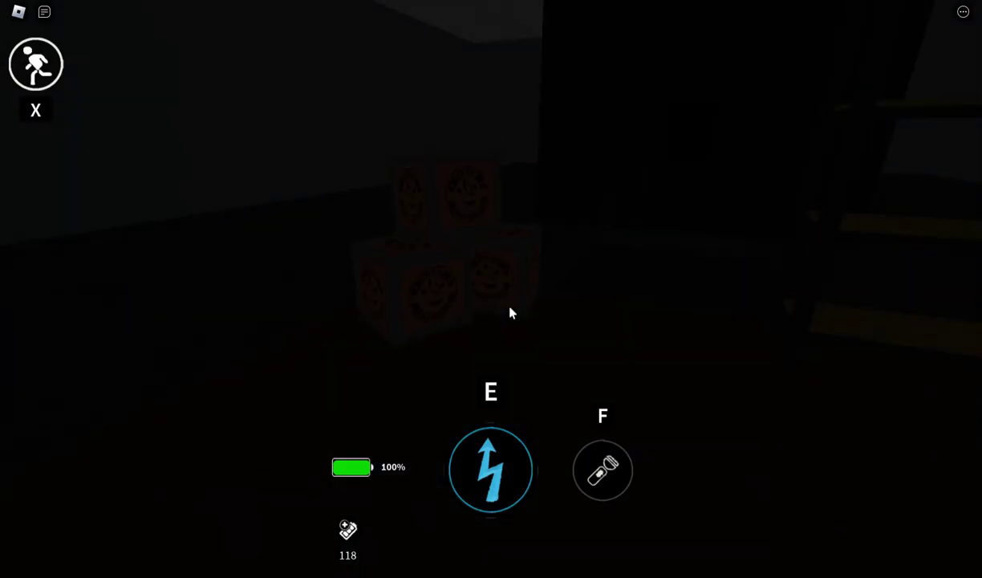